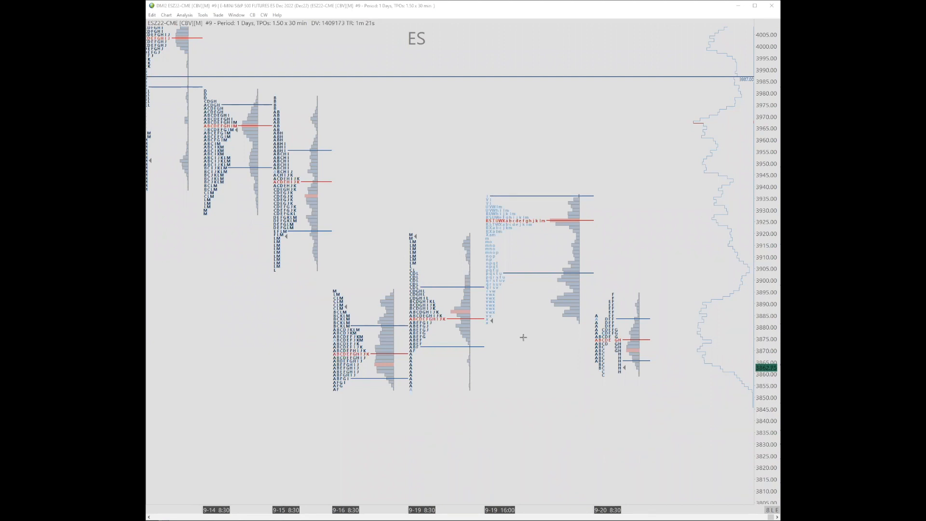
Step: Place horizontal rays at about 3864 and 3892 extending rightward
{"action": "left_click", "coordinate": [541, 367]}
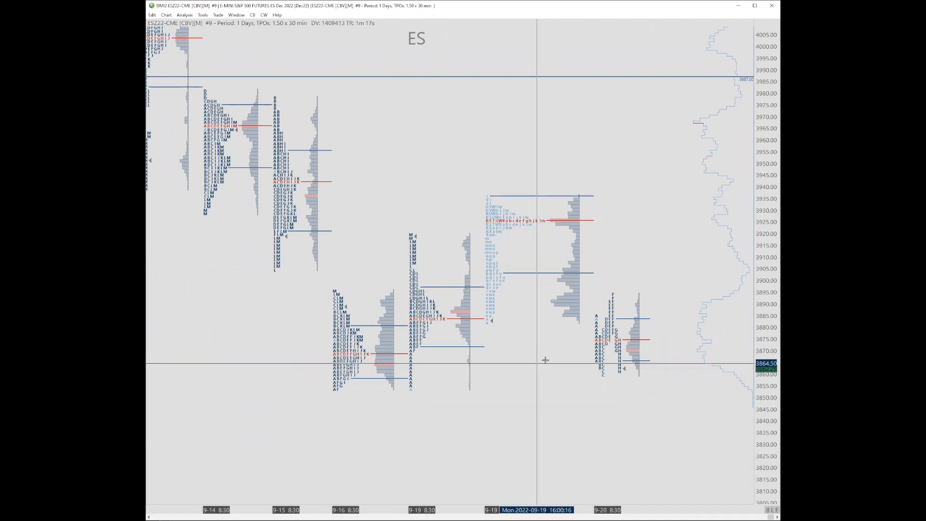
{"action": "left_click", "coordinate": [539, 361]}
{"action": "left_click", "coordinate": [522, 357]}
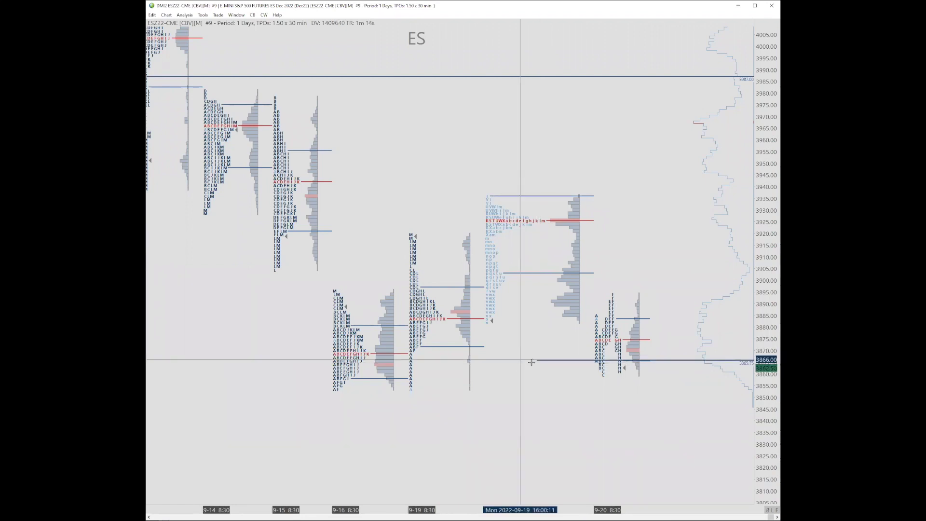
{"action": "left_click", "coordinate": [535, 297]}
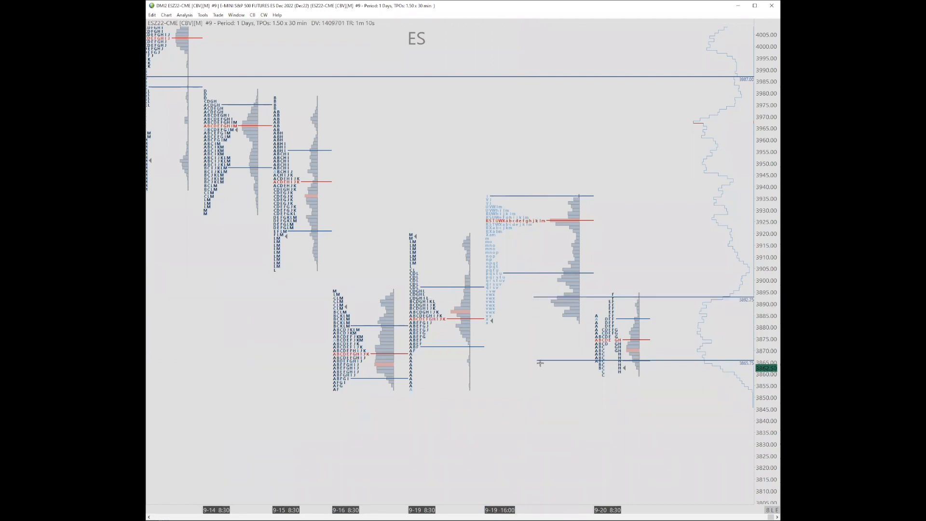
Step: Draw a translucent blue zone spanning roughly 3864–3870 and add a horizontal ray at about 3926
{"action": "left_click", "coordinate": [551, 356]}
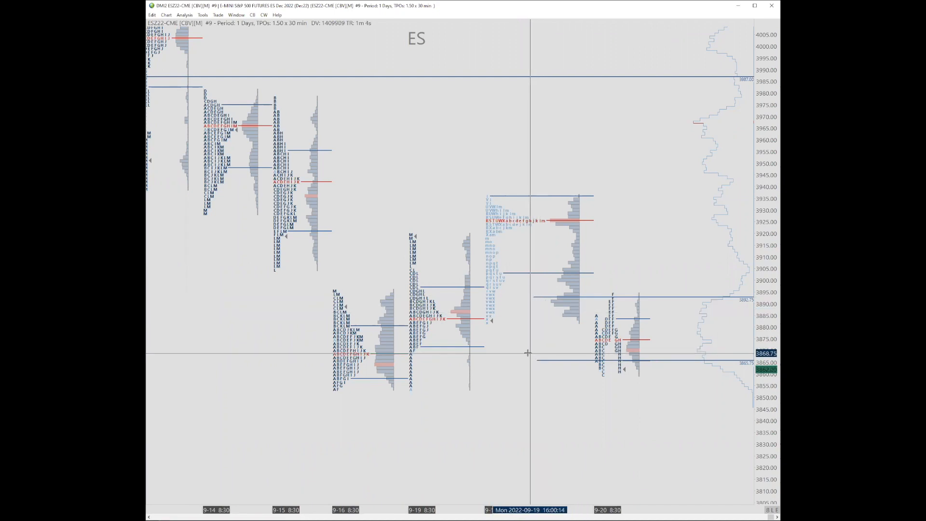
{"action": "left_click_drag", "start_coordinate": [530, 354], "coordinate": [529, 355]}
{"action": "left_click", "coordinate": [544, 368]}
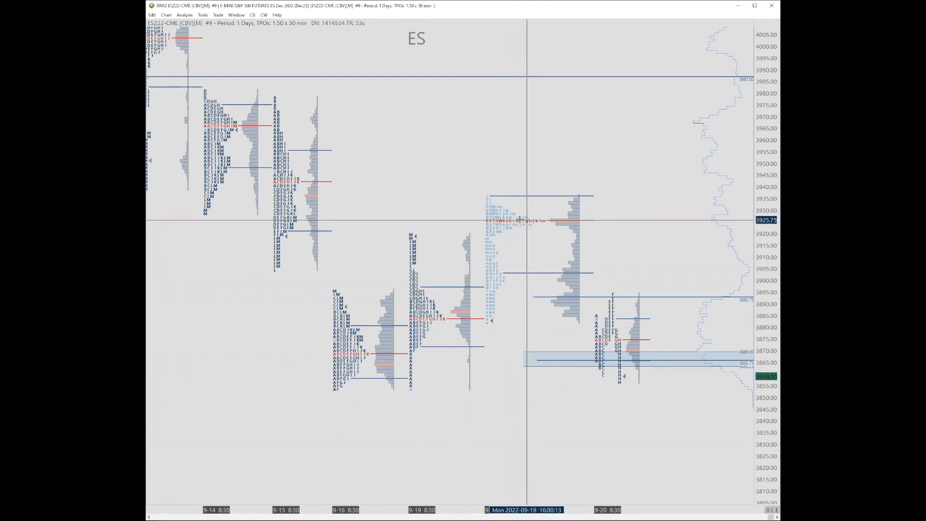
{"action": "left_click", "coordinate": [448, 218]}
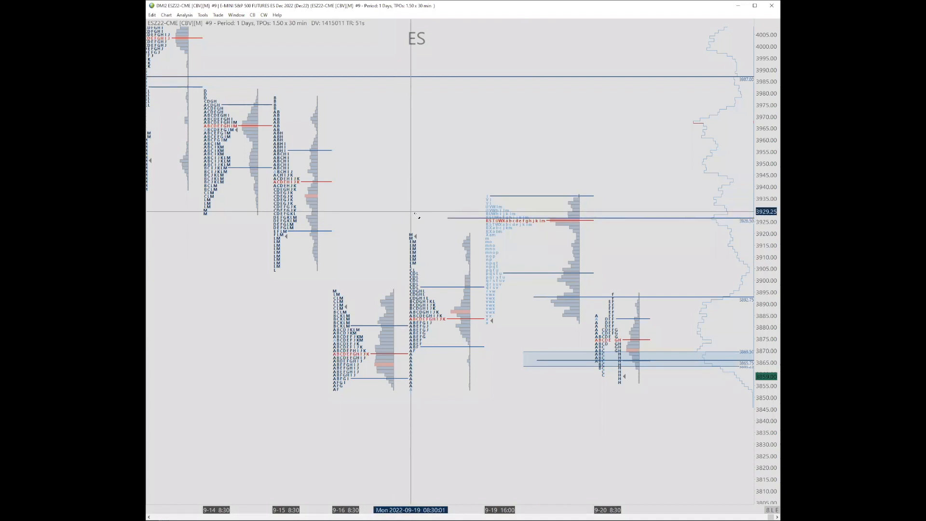
Step: Draw a zone from about 3926 to 3930 extending right and recolour it red
{"action": "left_click_drag", "start_coordinate": [396, 218], "coordinate": [405, 209]}
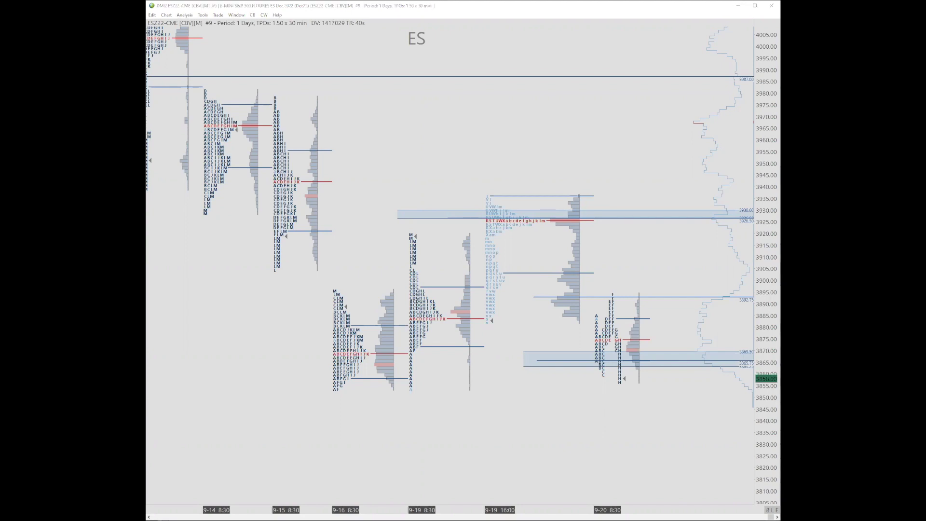
{"action": "left_click", "coordinate": [416, 210]}
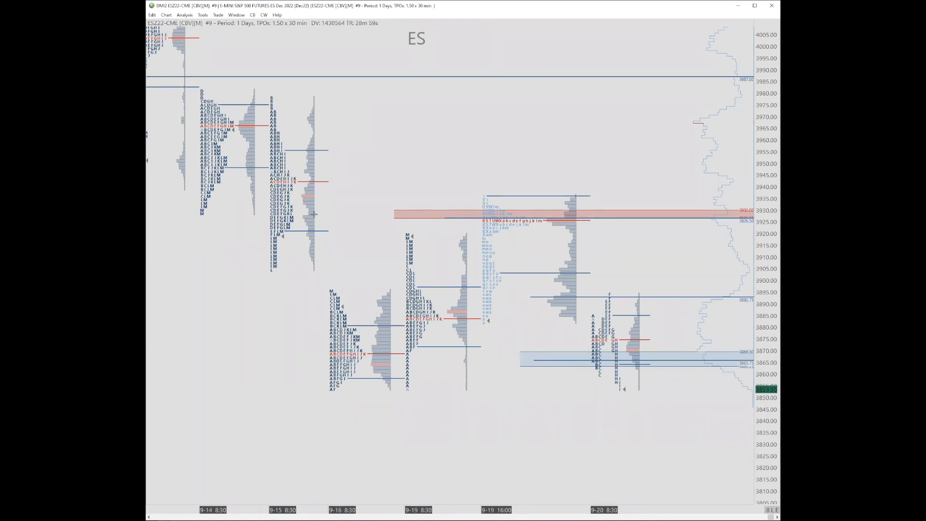
{"action": "middle_click", "coordinate": [486, 214]}
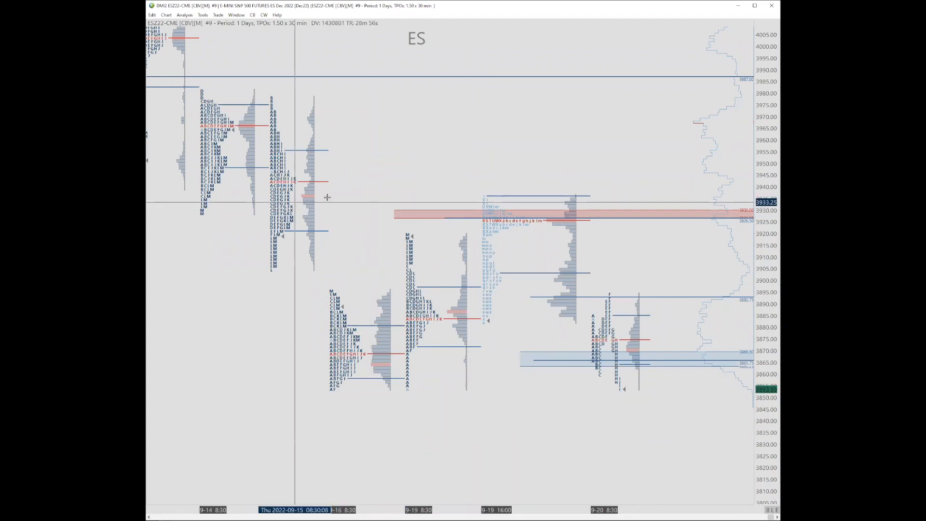
{"action": "middle_click", "coordinate": [313, 233]}
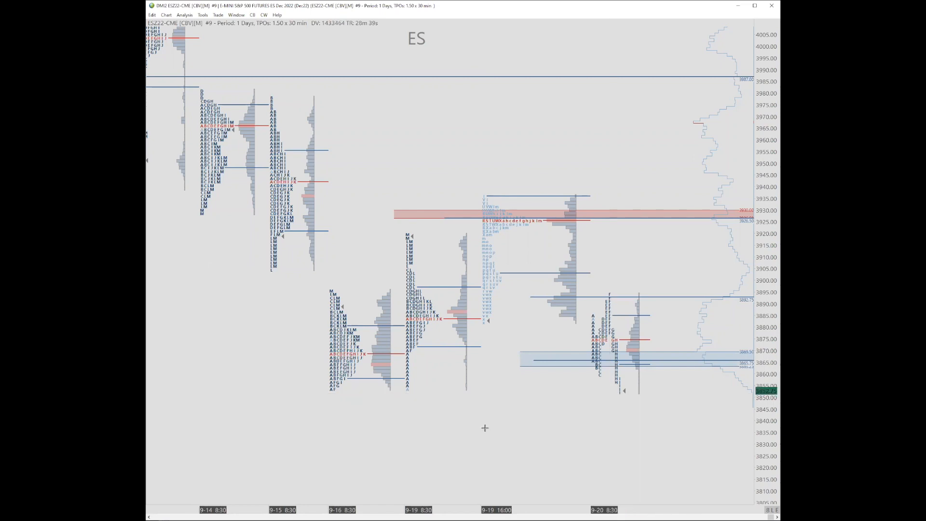
{"action": "left_click", "coordinate": [506, 400]}
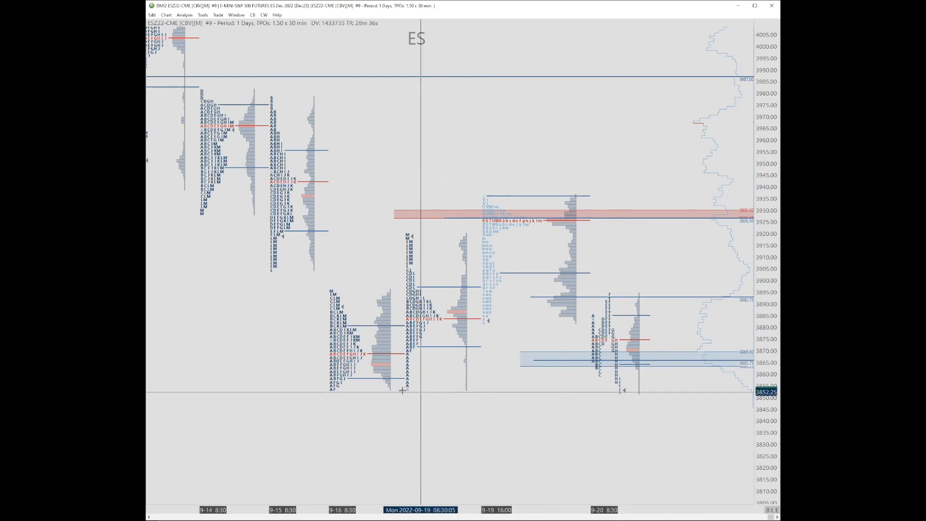
Step: Draw a thin rectangle along the shared lows near 3857 from under the 9-16 profile to under the 9-20 profile
{"action": "left_click_drag", "start_coordinate": [397, 388], "coordinate": [323, 387]}
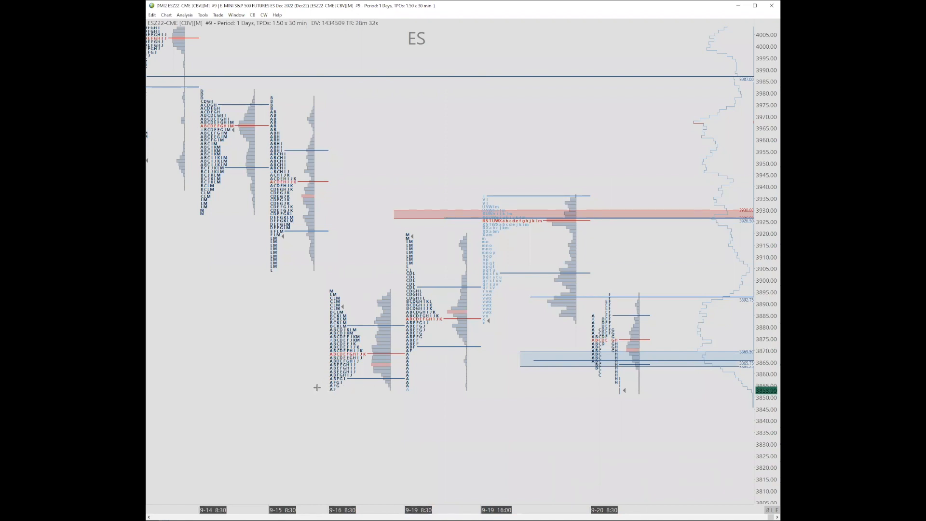
{"action": "left_click", "coordinate": [319, 388]}
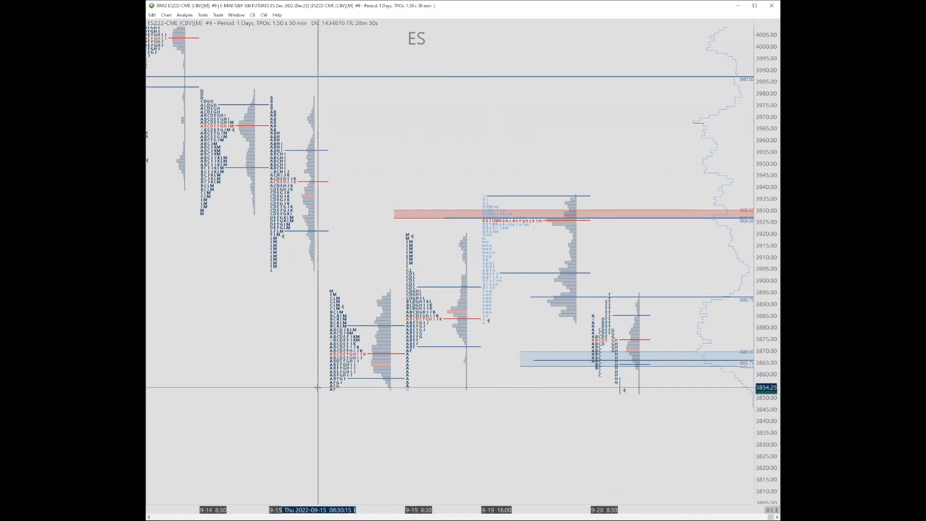
{"action": "left_click", "coordinate": [316, 388]}
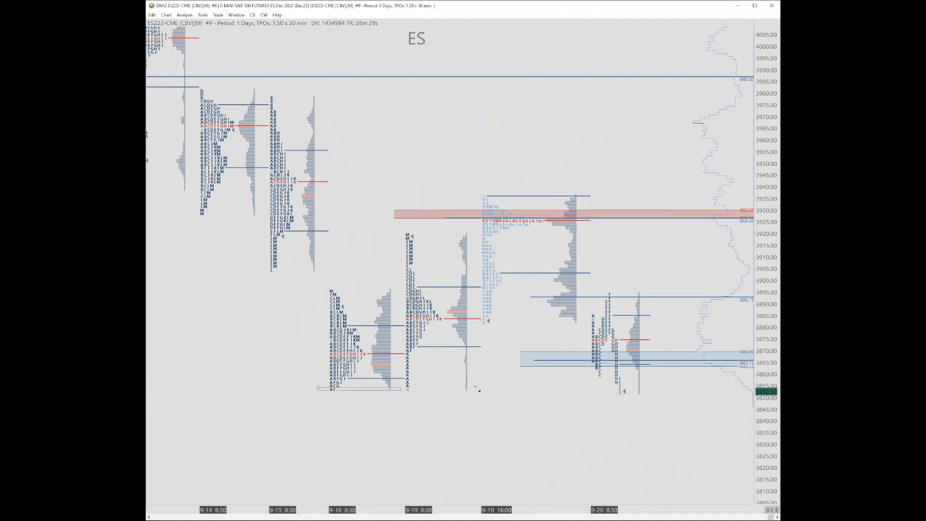
{"action": "left_click_drag", "start_coordinate": [484, 388], "coordinate": [650, 394]}
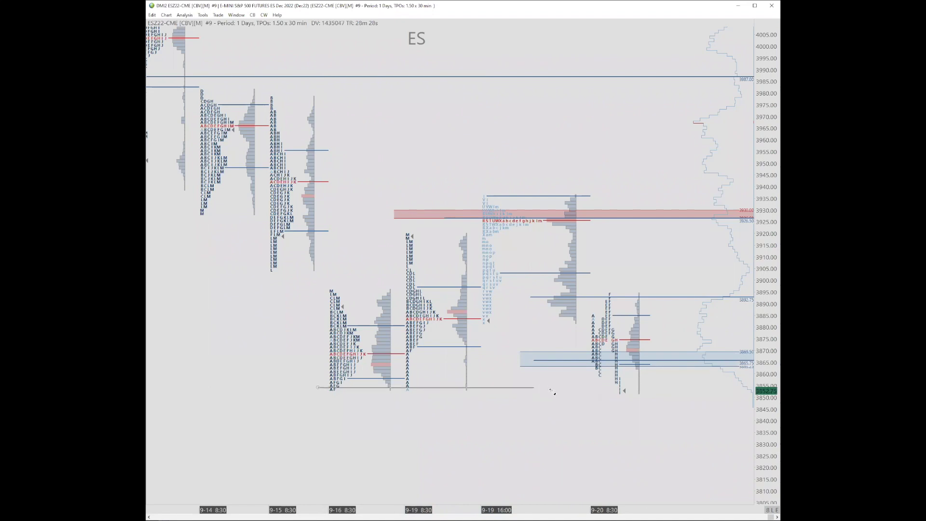
{"action": "left_click", "coordinate": [648, 391]}
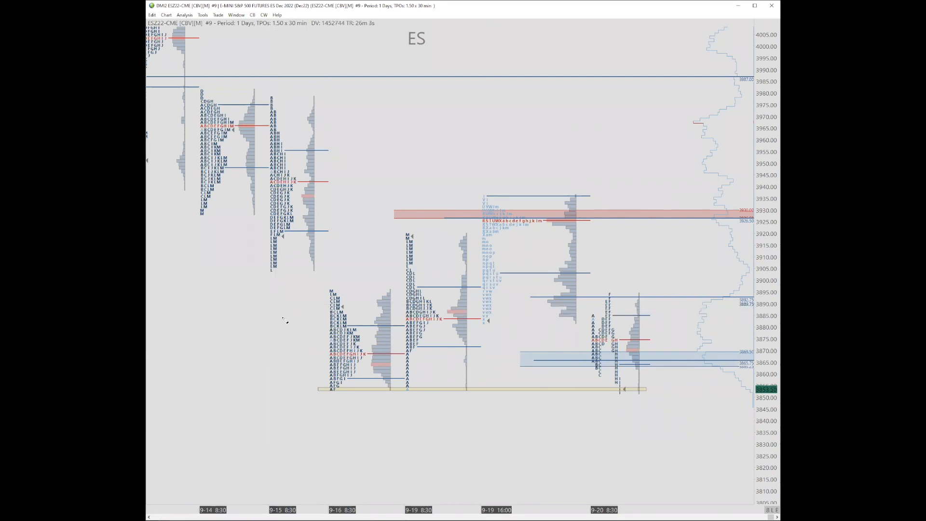
Step: Draw an extending zone from about 3888 down to 3876, nudge its bottom edge lower and recolour it pink
{"action": "left_click_drag", "start_coordinate": [274, 305], "coordinate": [265, 338]}
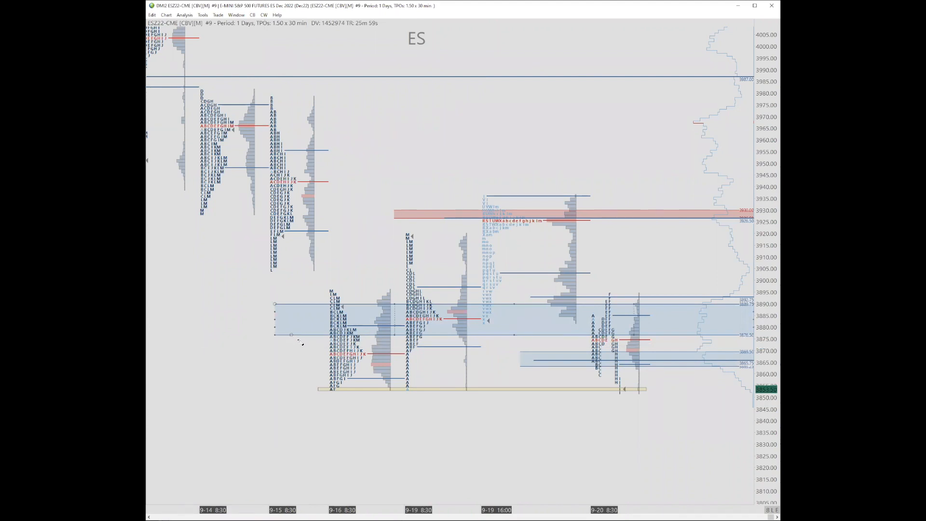
{"action": "left_click_drag", "start_coordinate": [290, 337], "coordinate": [293, 340]}
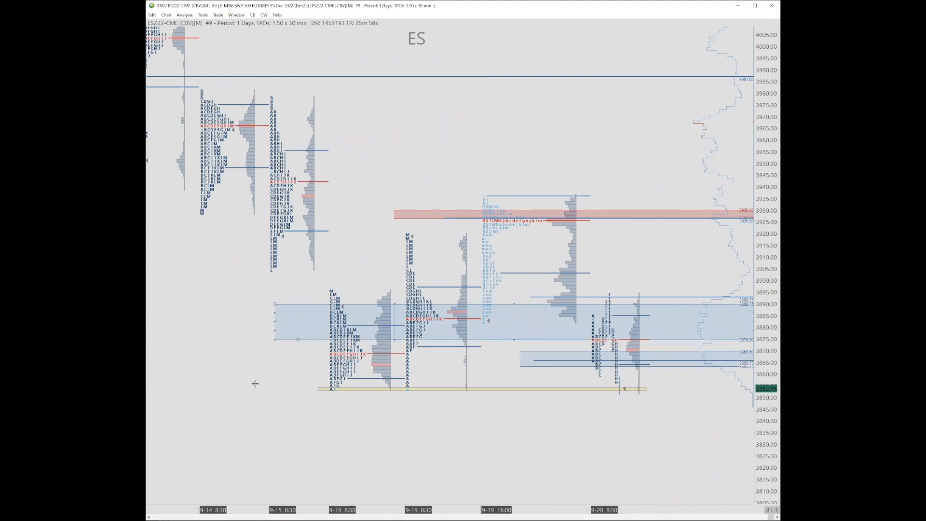
{"action": "left_click", "coordinate": [258, 382]}
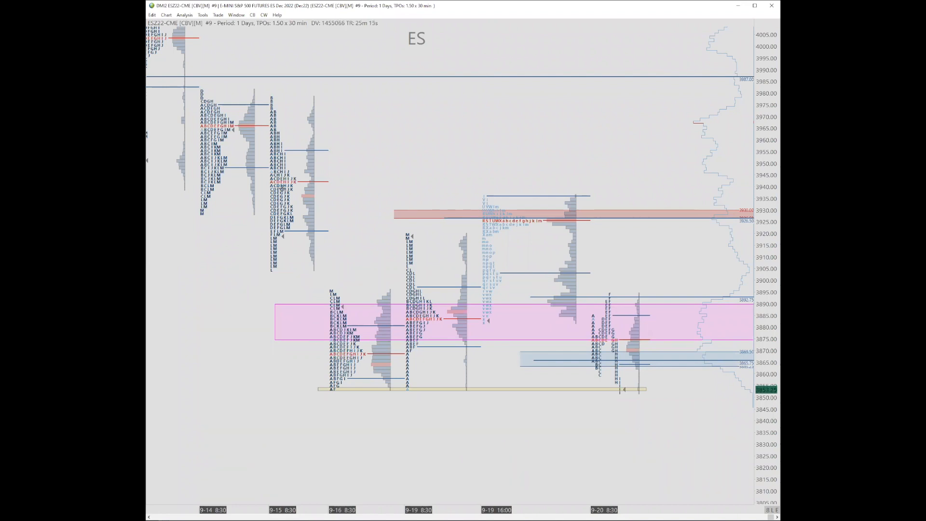
Step: Undo the split on the 9-14/9-15 profiles via the TPO profile menu, restoring their normal layout
{"action": "left_click", "coordinate": [246, 172]}
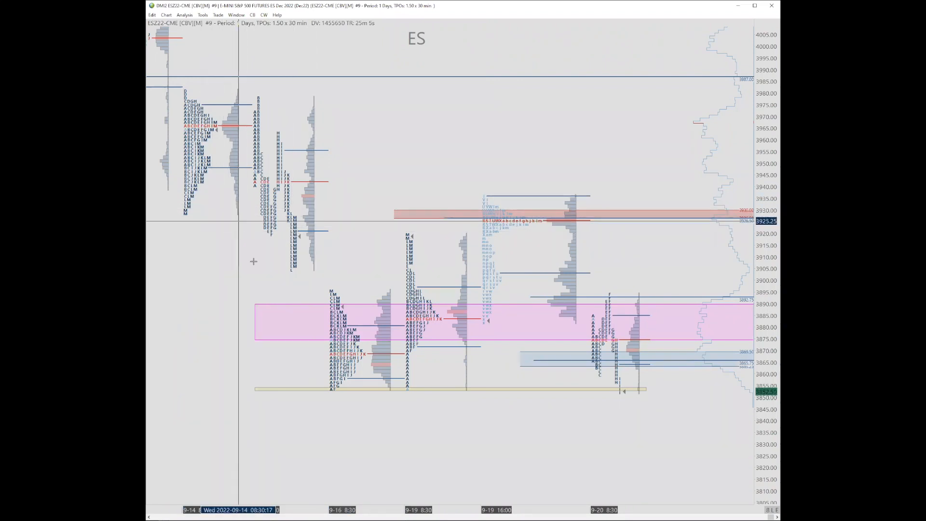
{"action": "right_click", "coordinate": [268, 202]}
{"action": "mouse_move", "coordinate": [293, 205]}
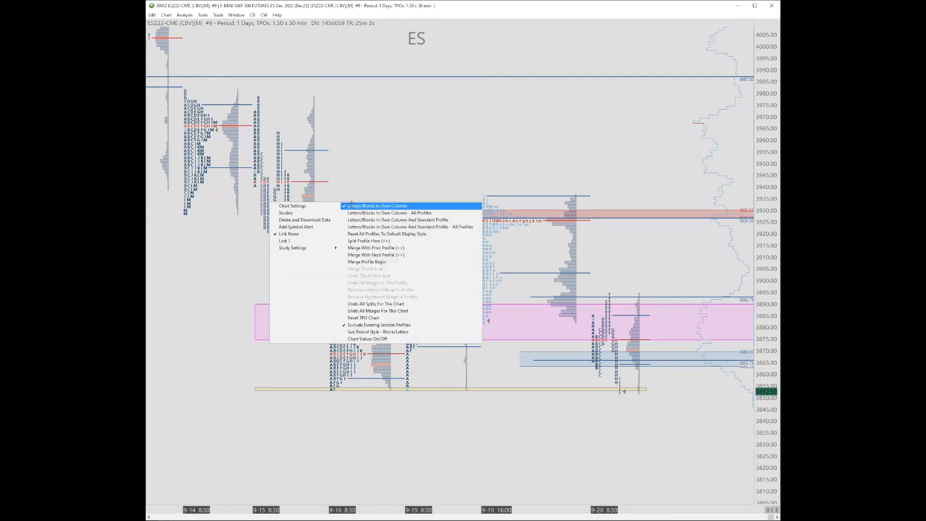
{"action": "left_click", "coordinate": [353, 207]}
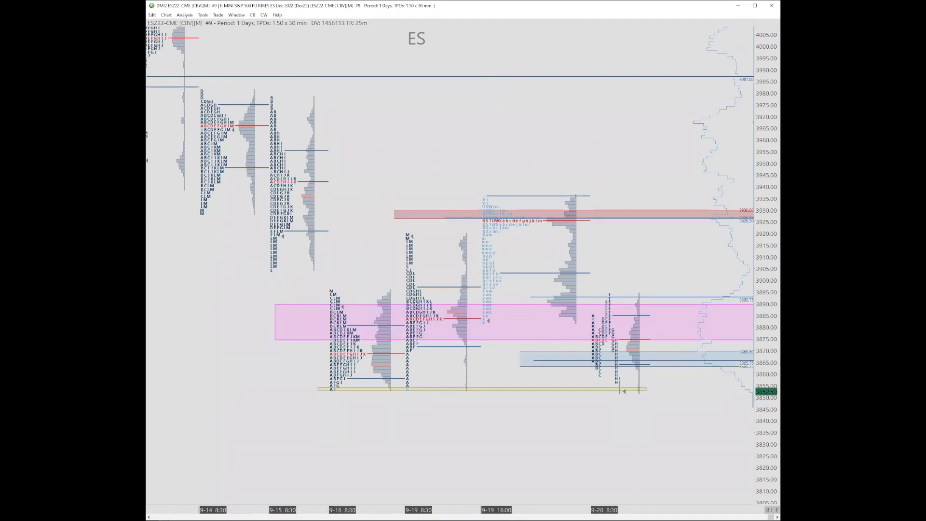